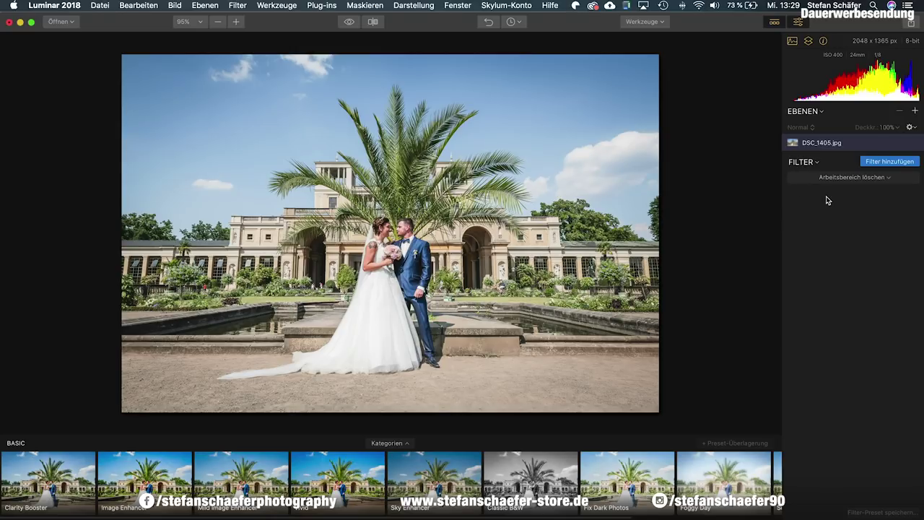
Add the KI-Himmelaufheller filter to DSC_1405.jpg and set its Stärke to 40
{"action": "left_click", "coordinate": [881, 164]}
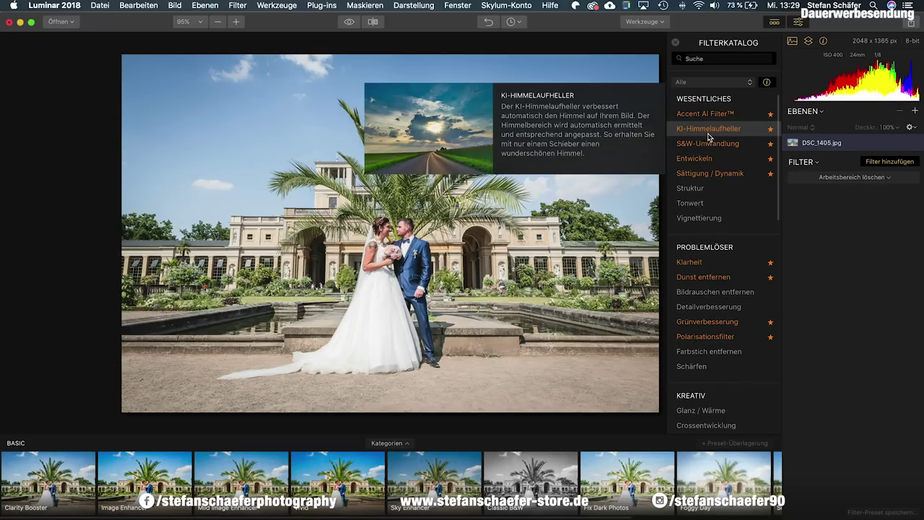
{"action": "left_click", "coordinate": [711, 130]}
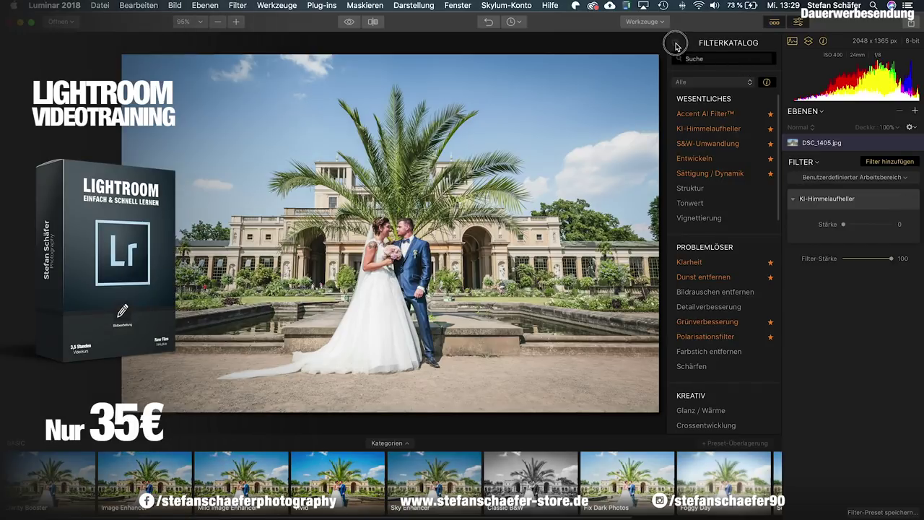
{"action": "left_click", "coordinate": [675, 42]}
{"action": "mouse_move", "coordinate": [844, 225]}
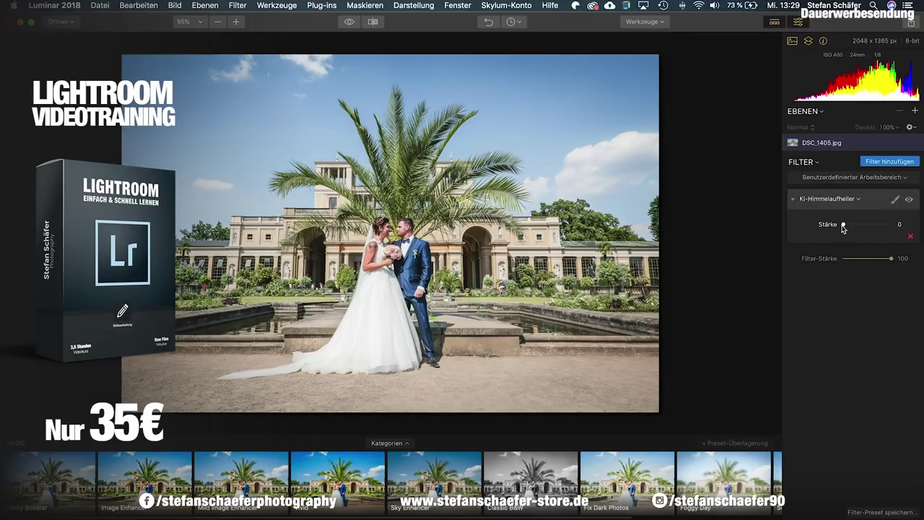
{"action": "mouse_move", "coordinate": [844, 224]}
{"action": "left_mouse_down"}
{"action": "mouse_move", "coordinate": [894, 229]}
{"action": "mouse_move", "coordinate": [833, 224]}
{"action": "mouse_move", "coordinate": [875, 227]}
{"action": "mouse_move", "coordinate": [845, 233]}
{"action": "left_mouse_up"}
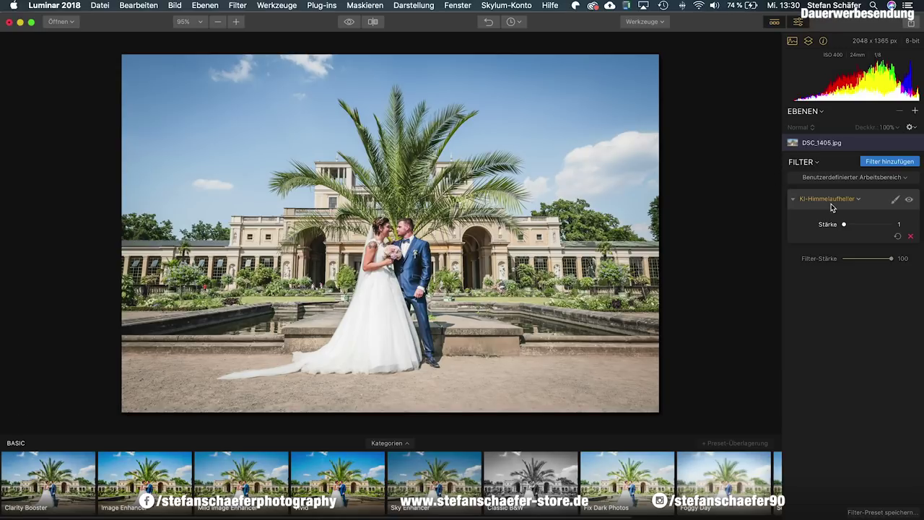
{"action": "mouse_move", "coordinate": [846, 228]}
{"action": "left_mouse_down"}
{"action": "mouse_move", "coordinate": [881, 225]}
{"action": "mouse_move", "coordinate": [842, 229]}
{"action": "mouse_move", "coordinate": [877, 223]}
{"action": "mouse_move", "coordinate": [844, 233]}
{"action": "mouse_move", "coordinate": [868, 239]}
{"action": "mouse_move", "coordinate": [850, 238]}
{"action": "mouse_move", "coordinate": [863, 231]}
{"action": "left_mouse_up"}
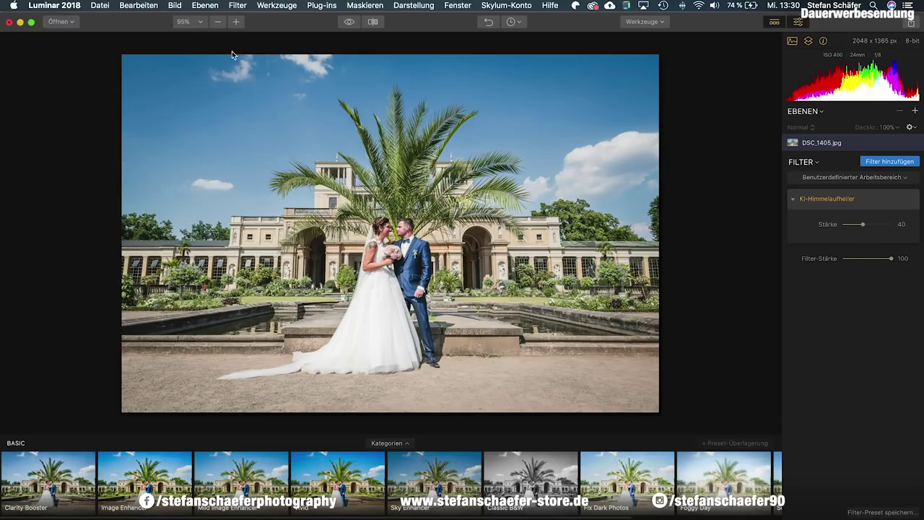
{"action": "left_click", "coordinate": [203, 25]}
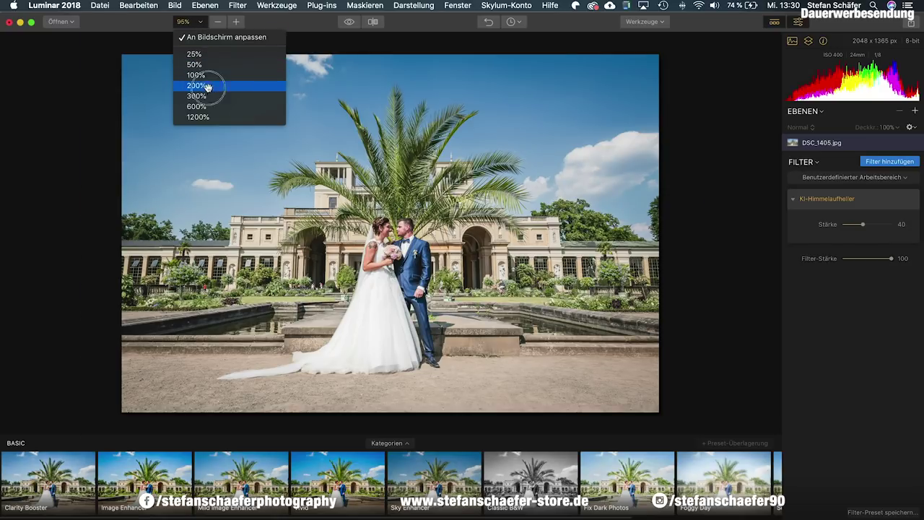
{"action": "left_click", "coordinate": [208, 95]}
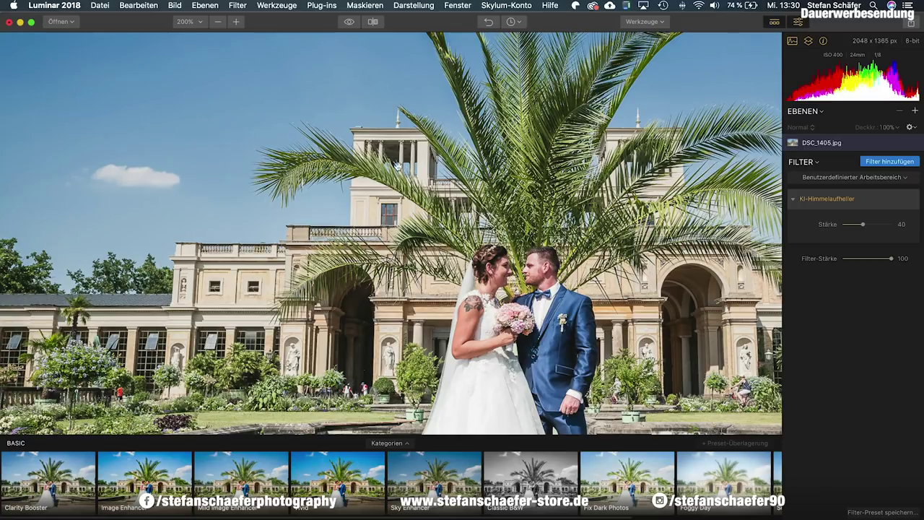
{"action": "left_click", "coordinate": [346, 23]}
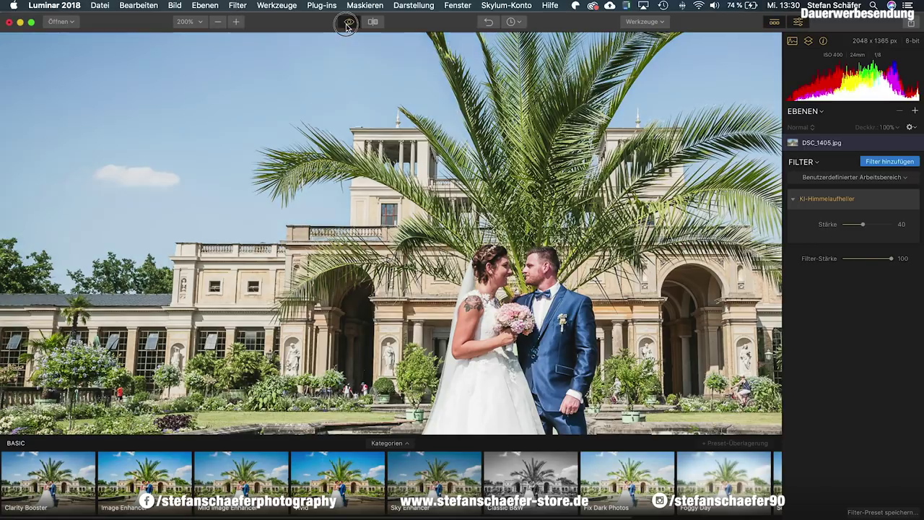
{"action": "left_click", "coordinate": [347, 24]}
{"action": "left_click", "coordinate": [347, 24]}
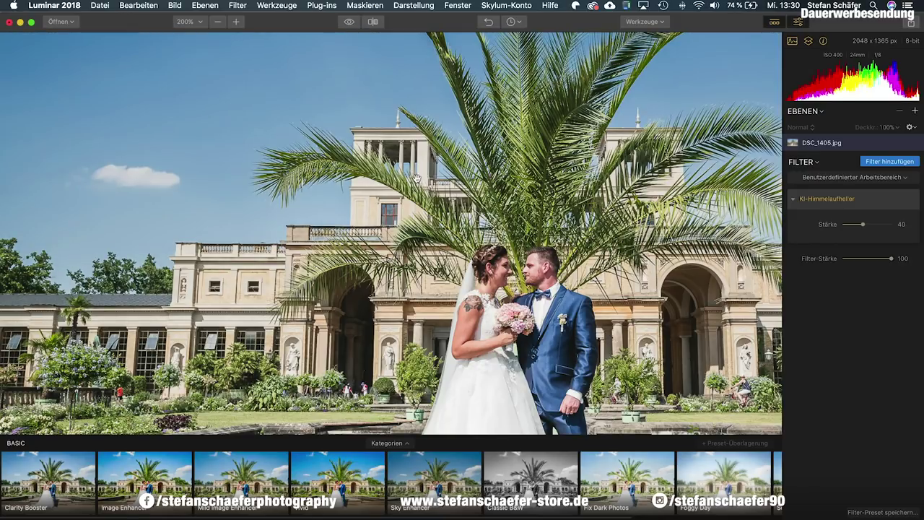
{"action": "left_click", "coordinate": [347, 25]}
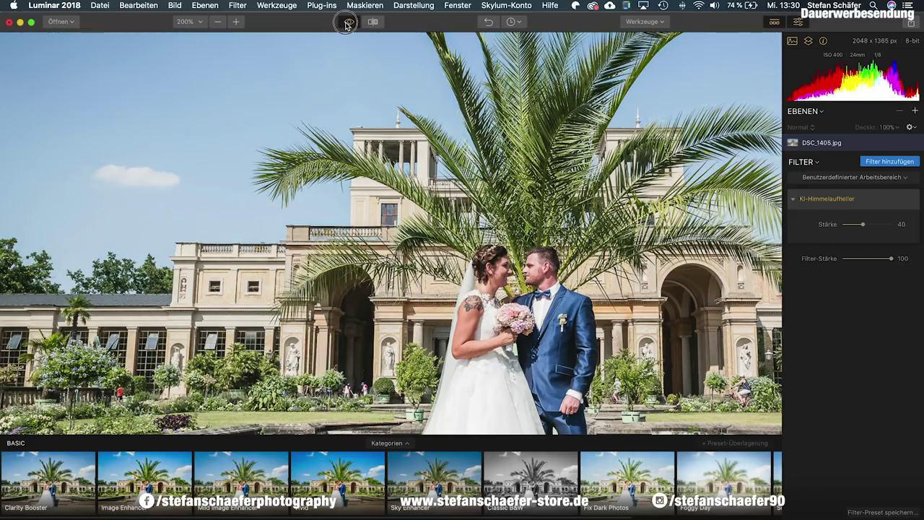
{"action": "left_click", "coordinate": [346, 25]}
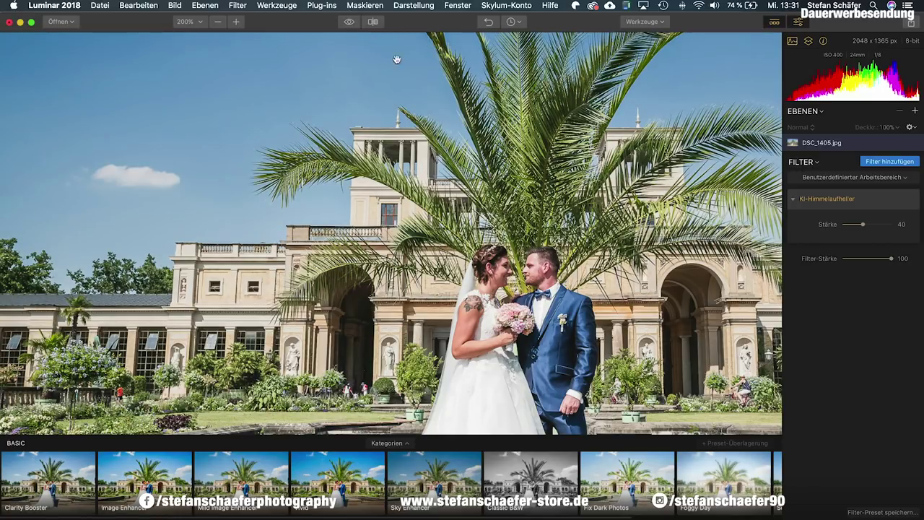
{"action": "left_click", "coordinate": [348, 26]}
{"action": "left_click", "coordinate": [348, 24]}
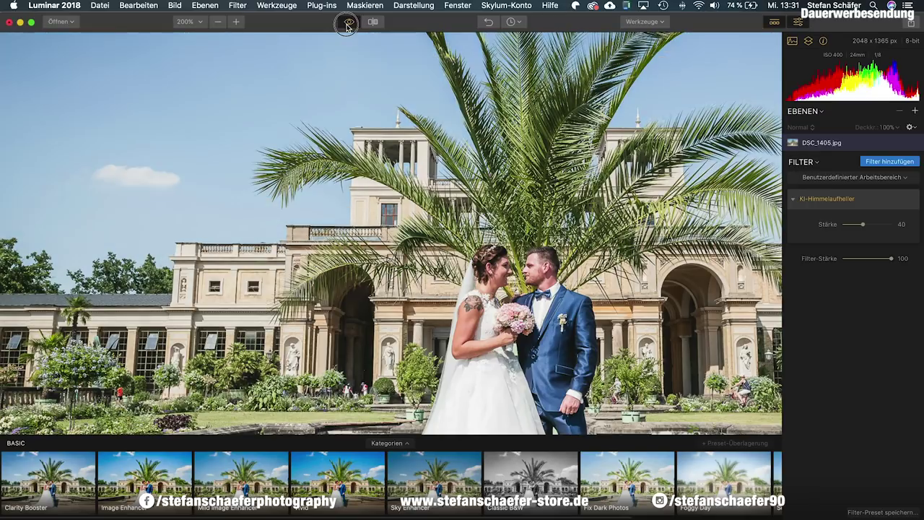
{"action": "left_click", "coordinate": [190, 22]}
{"action": "left_click", "coordinate": [201, 36]}
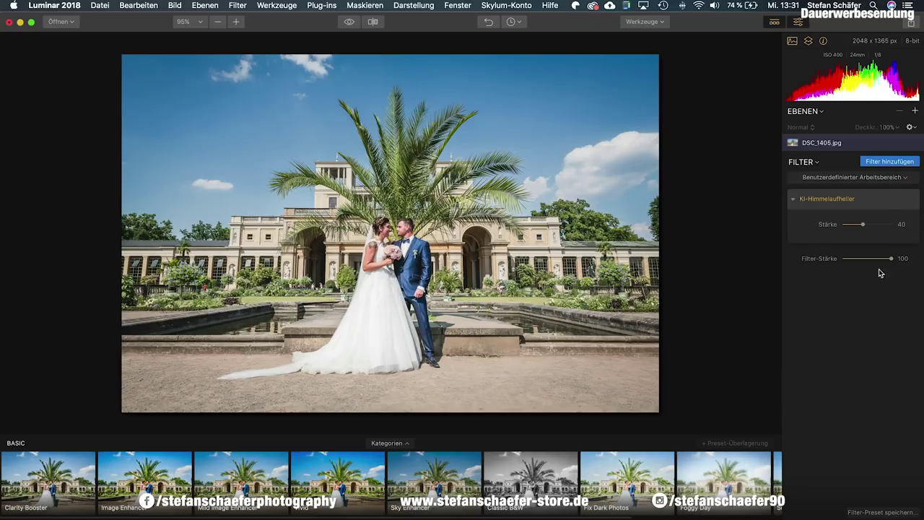
Add the Accent AI Filter with Verstärken set to 50
{"action": "mouse_move", "coordinate": [838, 199]}
{"action": "left_click", "coordinate": [878, 163]}
{"action": "mouse_move", "coordinate": [704, 113]}
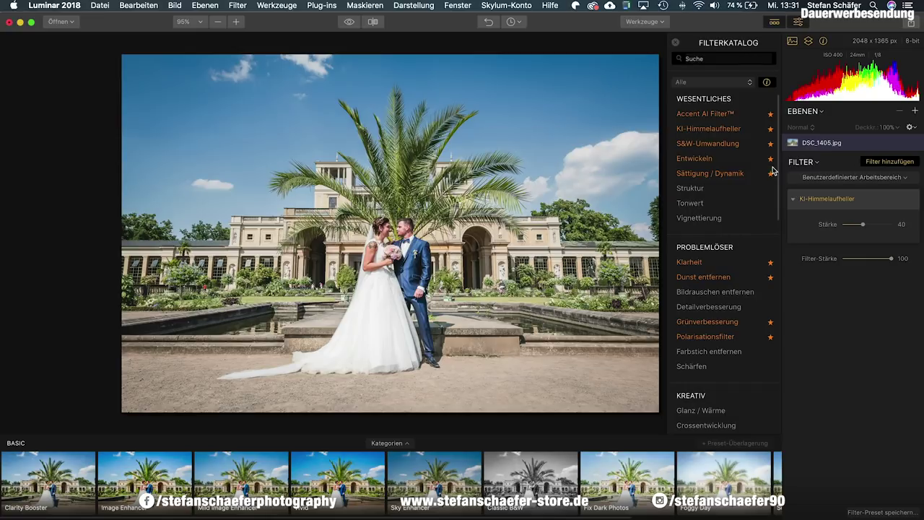
{"action": "left_click", "coordinate": [707, 117]}
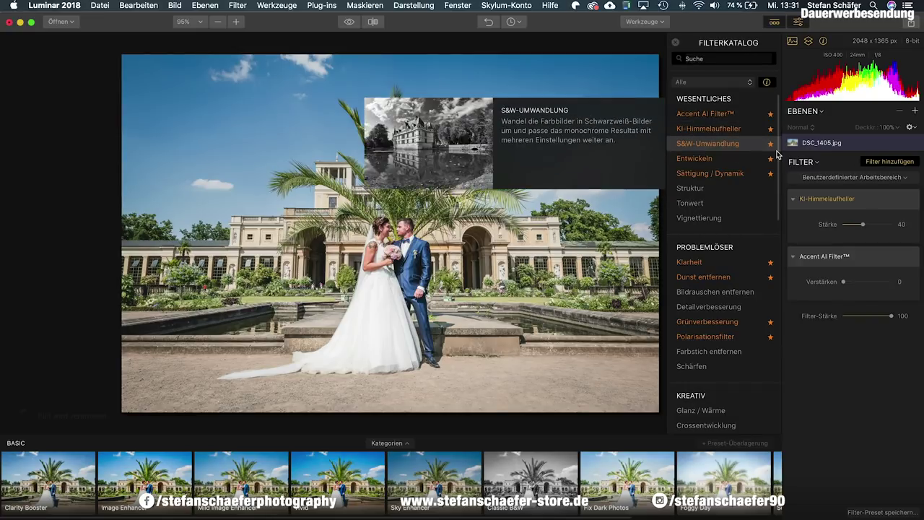
{"action": "left_click", "coordinate": [676, 42]}
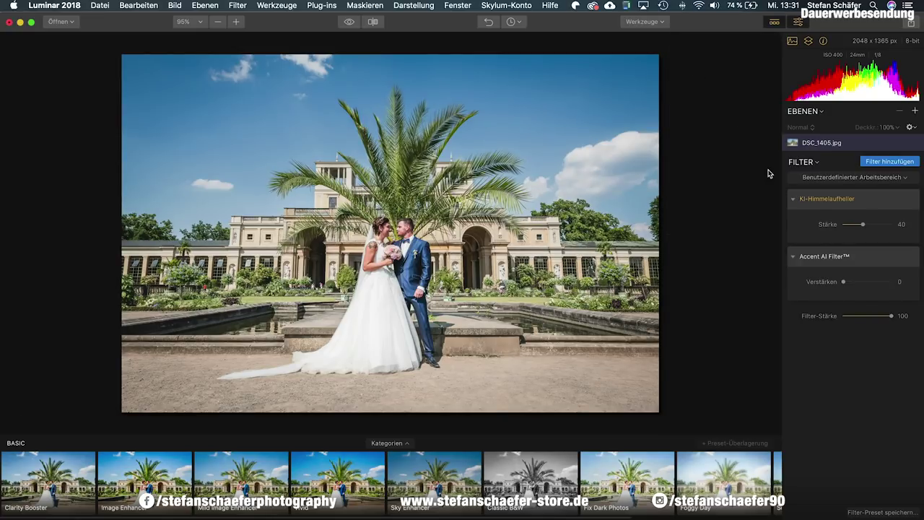
{"action": "mouse_move", "coordinate": [843, 282]}
{"action": "left_mouse_down"}
{"action": "mouse_move", "coordinate": [868, 283]}
{"action": "mouse_move", "coordinate": [833, 283]}
{"action": "left_mouse_up"}
{"action": "mouse_move", "coordinate": [843, 282]}
{"action": "left_mouse_down"}
{"action": "mouse_move", "coordinate": [887, 283]}
{"action": "mouse_move", "coordinate": [809, 283]}
{"action": "mouse_move", "coordinate": [879, 282]}
{"action": "mouse_move", "coordinate": [804, 289]}
{"action": "mouse_move", "coordinate": [860, 289]}
{"action": "mouse_move", "coordinate": [804, 303]}
{"action": "mouse_move", "coordinate": [871, 298]}
{"action": "left_mouse_up"}
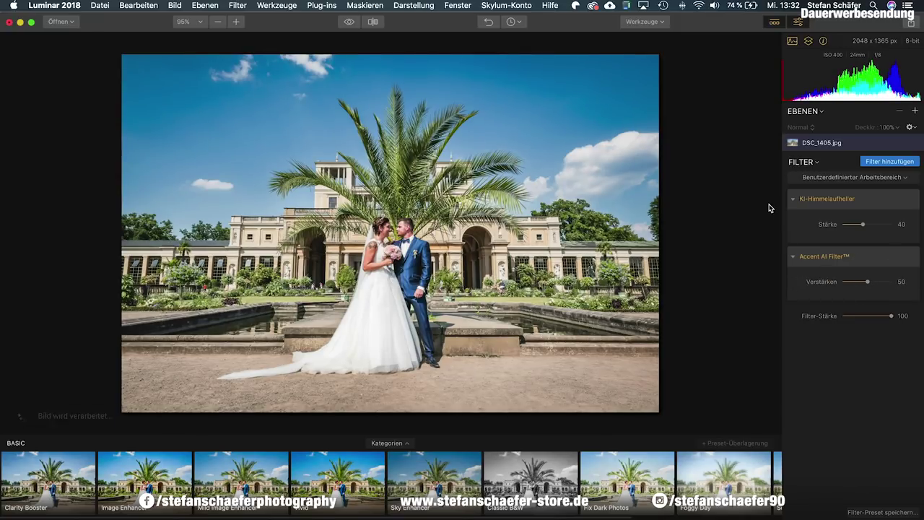
Toggle the eye preview to compare the edit against the original photo
{"action": "left_click", "coordinate": [346, 27]}
{"action": "left_click", "coordinate": [345, 28]}
{"action": "left_click", "coordinate": [345, 28]}
{"action": "left_click", "coordinate": [345, 28]}
{"action": "left_click", "coordinate": [345, 28]}
Add Grünverbesserung at Stärke 50 and shift its Farbton to -51
{"action": "mouse_move", "coordinate": [707, 321]}
{"action": "left_click", "coordinate": [883, 164]}
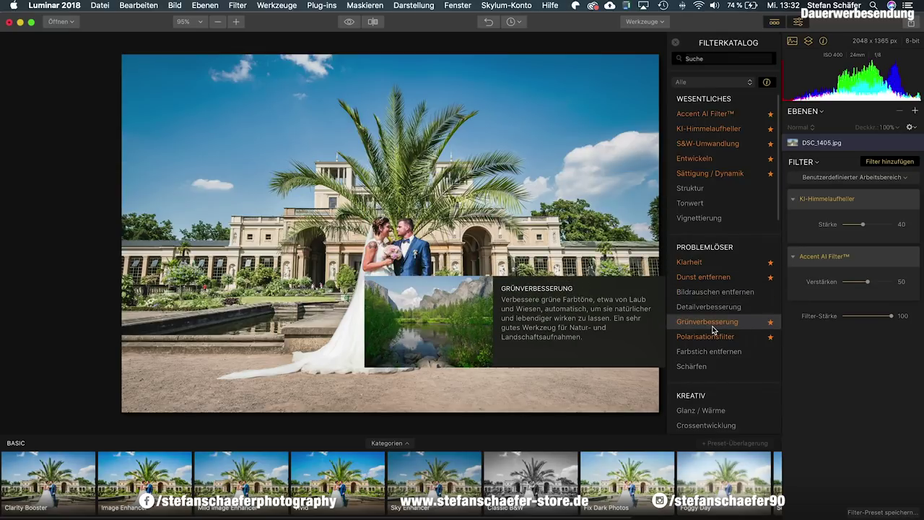
{"action": "left_click", "coordinate": [713, 326]}
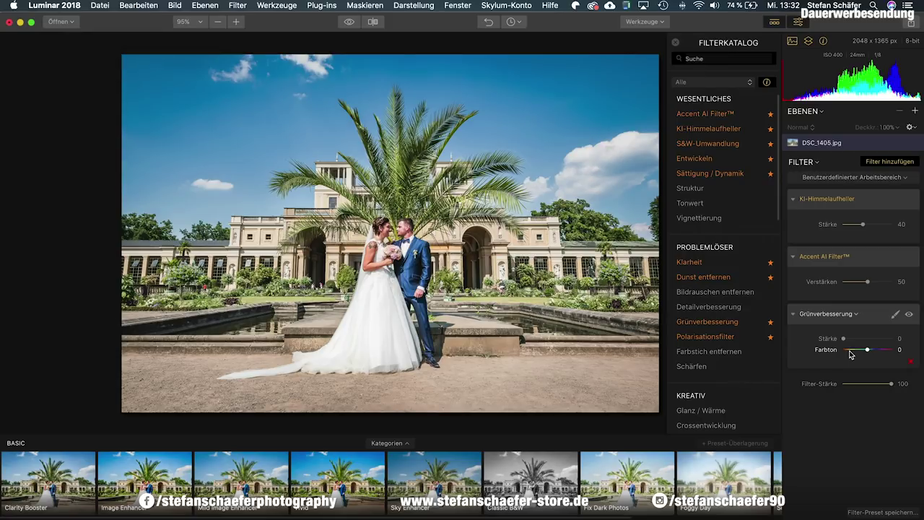
{"action": "left_click_drag", "start_coordinate": [843, 340], "coordinate": [859, 342]}
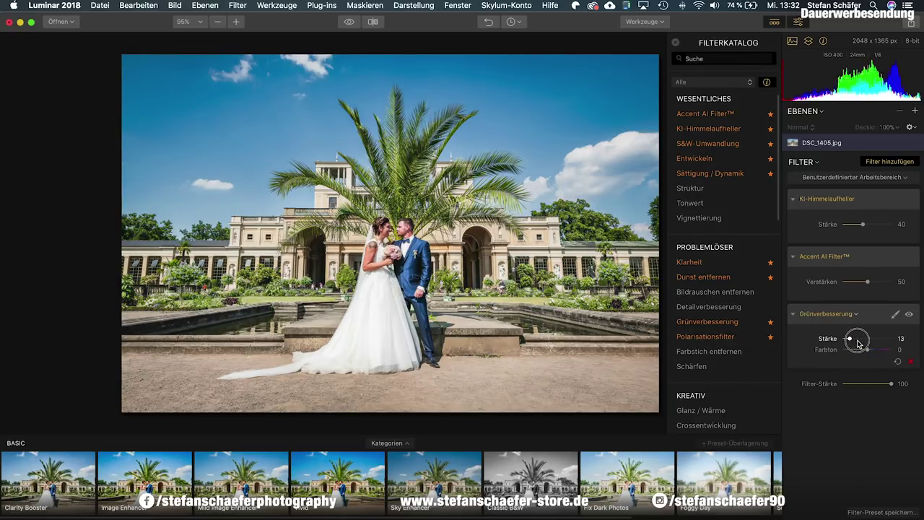
{"action": "mouse_move", "coordinate": [859, 342]}
{"action": "left_mouse_down"}
{"action": "mouse_move", "coordinate": [893, 334]}
{"action": "mouse_move", "coordinate": [831, 335]}
{"action": "mouse_move", "coordinate": [907, 341]}
{"action": "mouse_move", "coordinate": [845, 340]}
{"action": "mouse_move", "coordinate": [869, 343]}
{"action": "left_mouse_up"}
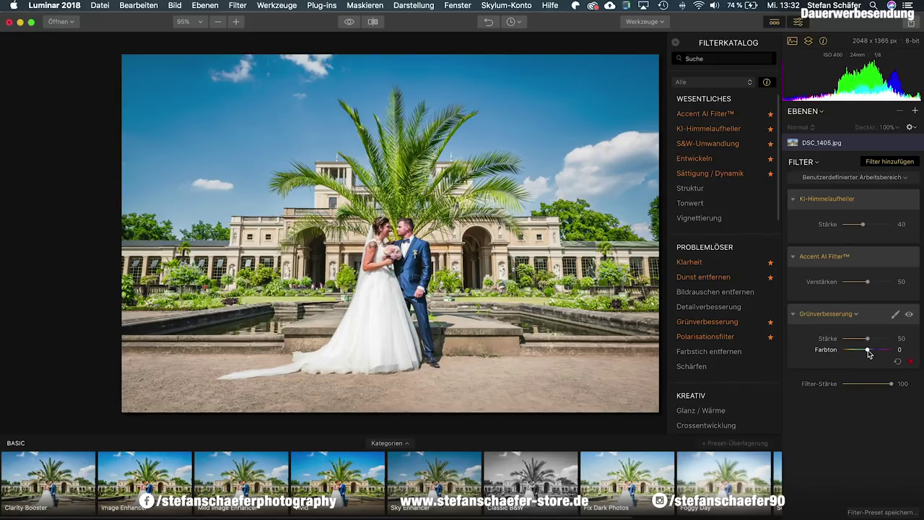
{"action": "mouse_move", "coordinate": [870, 352]}
{"action": "left_mouse_down"}
{"action": "mouse_move", "coordinate": [821, 356]}
{"action": "mouse_move", "coordinate": [898, 361]}
{"action": "mouse_move", "coordinate": [862, 351]}
{"action": "mouse_move", "coordinate": [901, 351]}
{"action": "mouse_move", "coordinate": [815, 351]}
{"action": "mouse_move", "coordinate": [866, 351]}
{"action": "mouse_move", "coordinate": [876, 362]}
{"action": "mouse_move", "coordinate": [842, 356]}
{"action": "mouse_move", "coordinate": [858, 361]}
{"action": "left_mouse_up"}
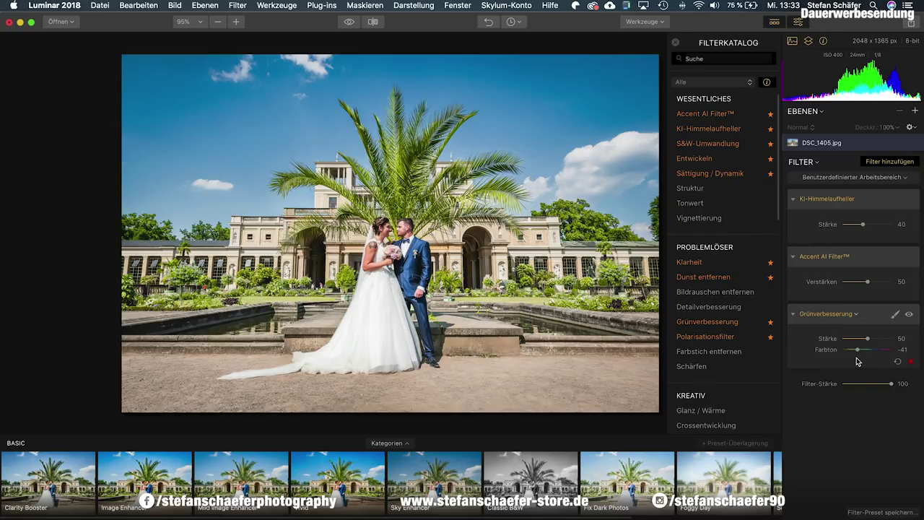
{"action": "left_click_drag", "start_coordinate": [857, 350], "coordinate": [855, 351]}
{"action": "left_click", "coordinate": [347, 24]}
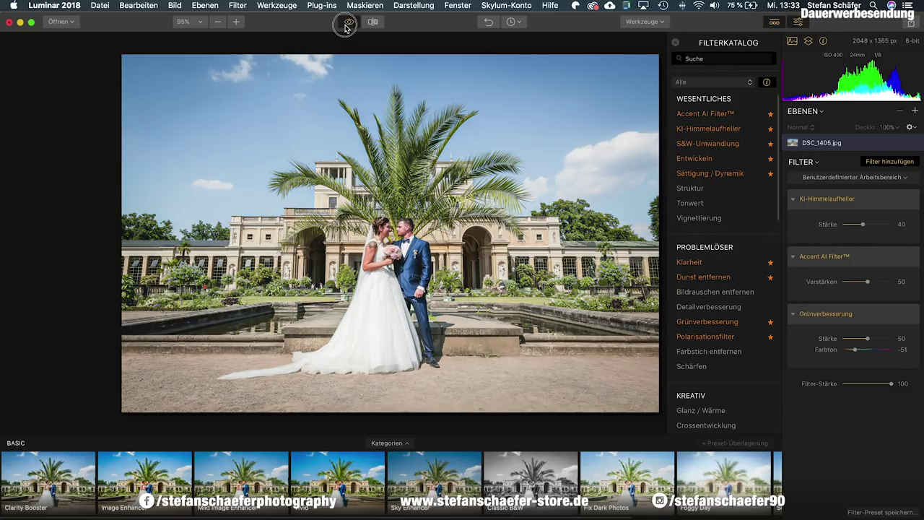
{"action": "left_click", "coordinate": [346, 25]}
{"action": "left_click", "coordinate": [347, 24]}
{"action": "left_click", "coordinate": [347, 24]}
{"action": "left_click", "coordinate": [346, 26]}
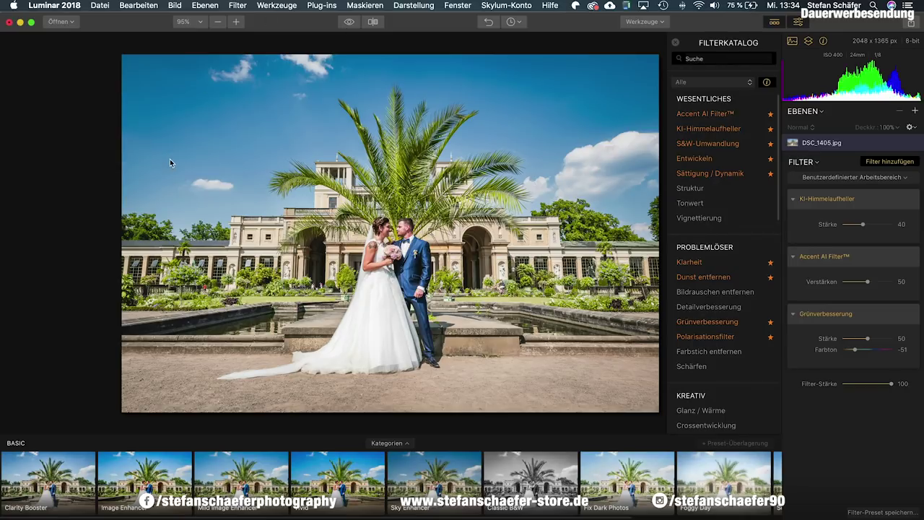
Open the river-valley photo DSC_2776.jpg via Datei > Öffnen
{"action": "left_click", "coordinate": [100, 6]}
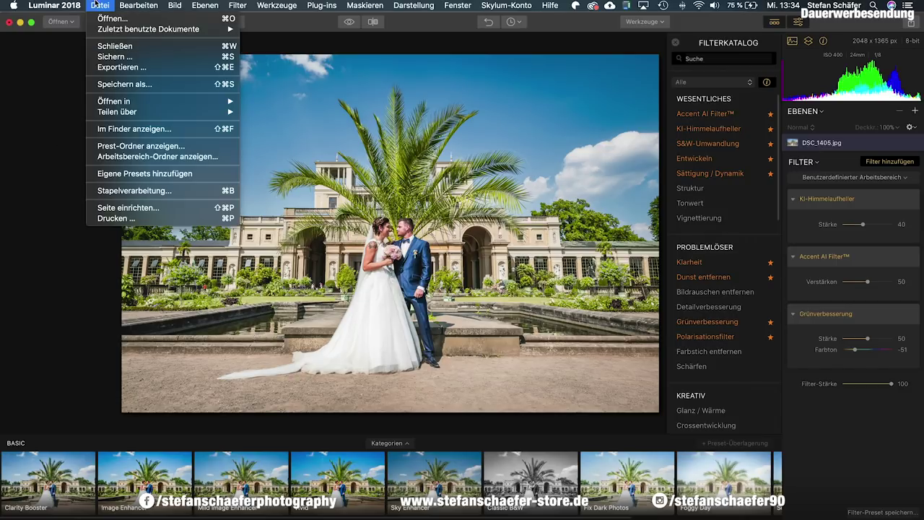
{"action": "left_click", "coordinate": [144, 45]}
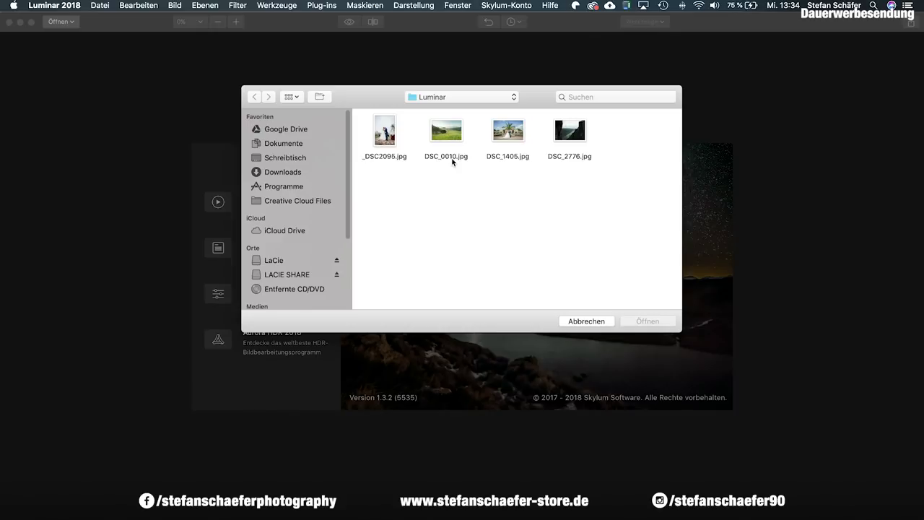
{"action": "left_click", "coordinate": [566, 134]}
{"action": "double_click", "coordinate": [565, 134]}
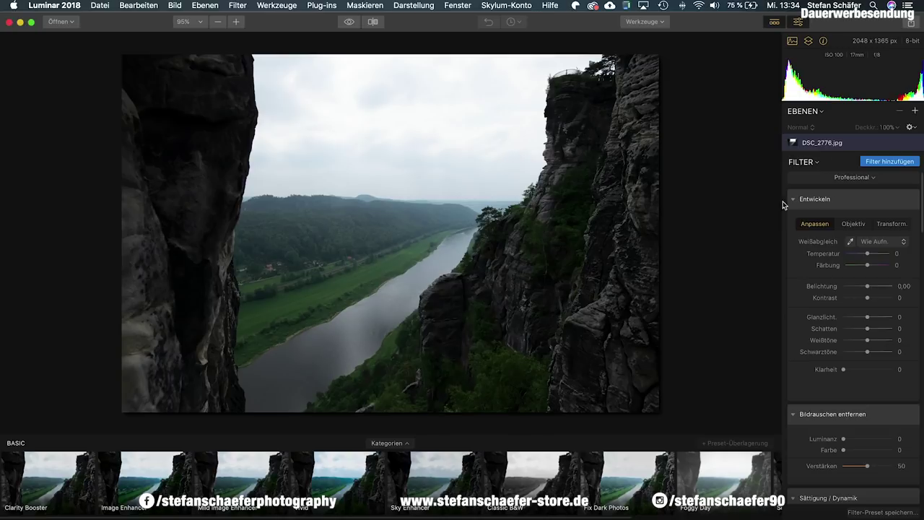
Clear the filter workspace and bring up the Filterkatalog
{"action": "left_click", "coordinate": [871, 178]}
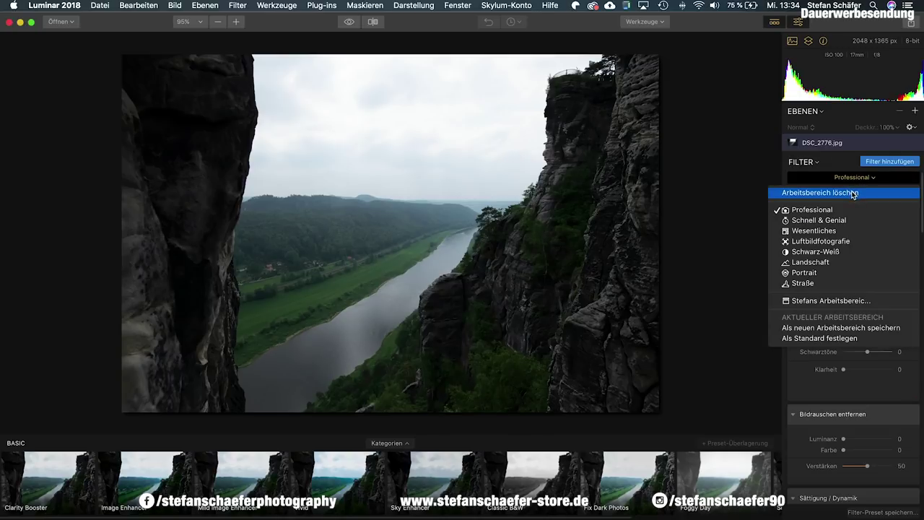
{"action": "left_click", "coordinate": [851, 190]}
{"action": "left_click", "coordinate": [882, 162]}
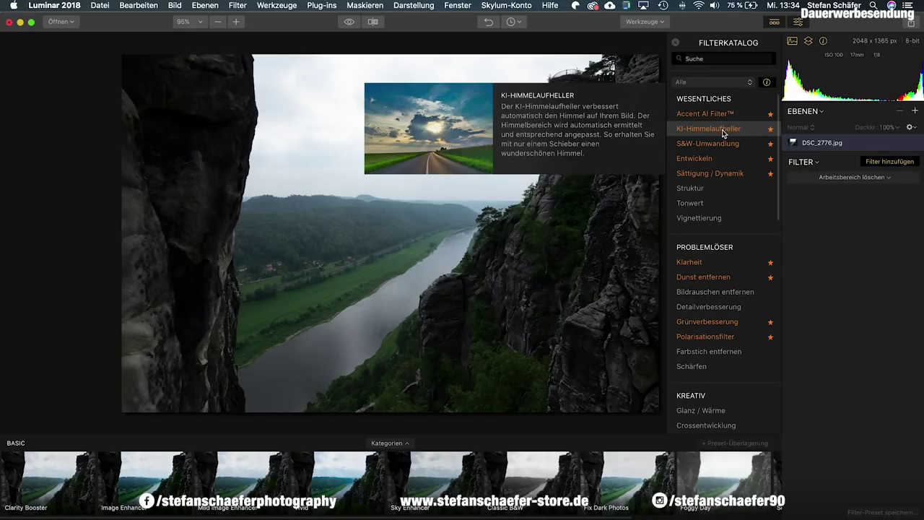
Apply KI-Himmelaufheller to DSC_2776.jpg with Stärke 81
{"action": "left_click", "coordinate": [722, 129]}
{"action": "mouse_move", "coordinate": [846, 227]}
{"action": "left_mouse_down"}
{"action": "mouse_move", "coordinate": [910, 224]}
{"action": "mouse_move", "coordinate": [825, 227]}
{"action": "mouse_move", "coordinate": [901, 232]}
{"action": "mouse_move", "coordinate": [826, 227]}
{"action": "mouse_move", "coordinate": [896, 226]}
{"action": "mouse_move", "coordinate": [887, 230]}
{"action": "left_mouse_up"}
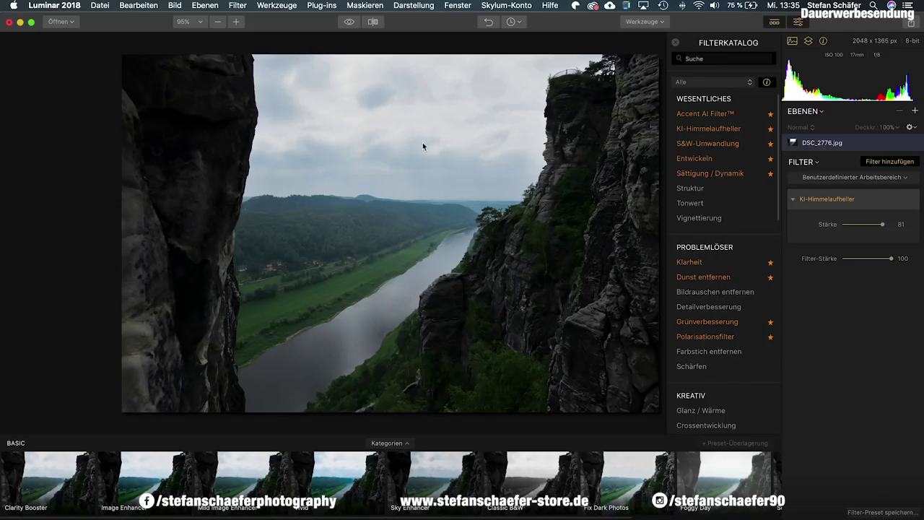
{"action": "mouse_move", "coordinate": [705, 114]}
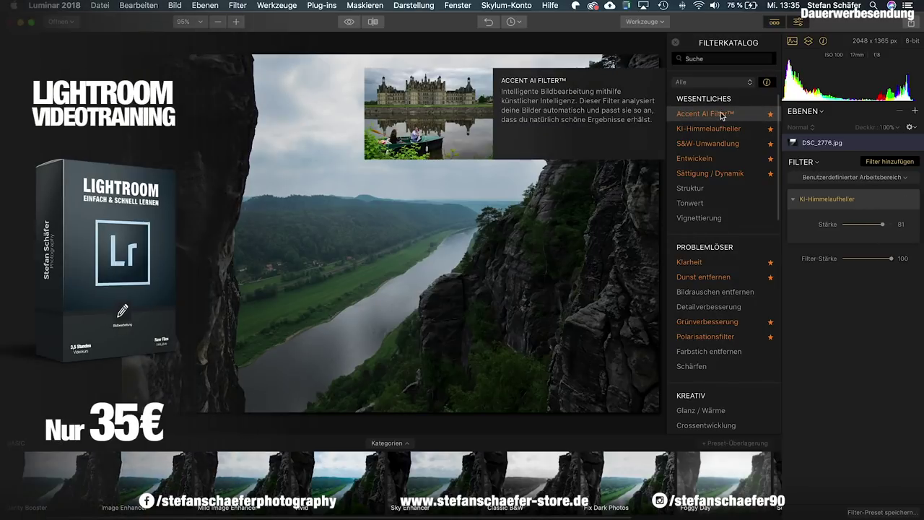
Add Accent AI at Verstärken 70 and Grünverbesserung at Stärke 20, Farbton -83
{"action": "left_click", "coordinate": [706, 114]}
{"action": "mouse_move", "coordinate": [852, 282]}
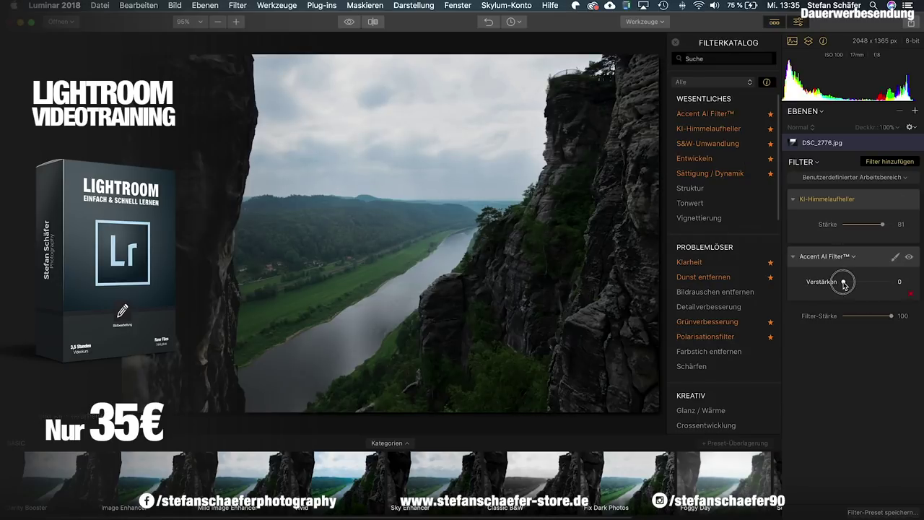
{"action": "left_click_drag", "start_coordinate": [844, 282], "coordinate": [873, 282]}
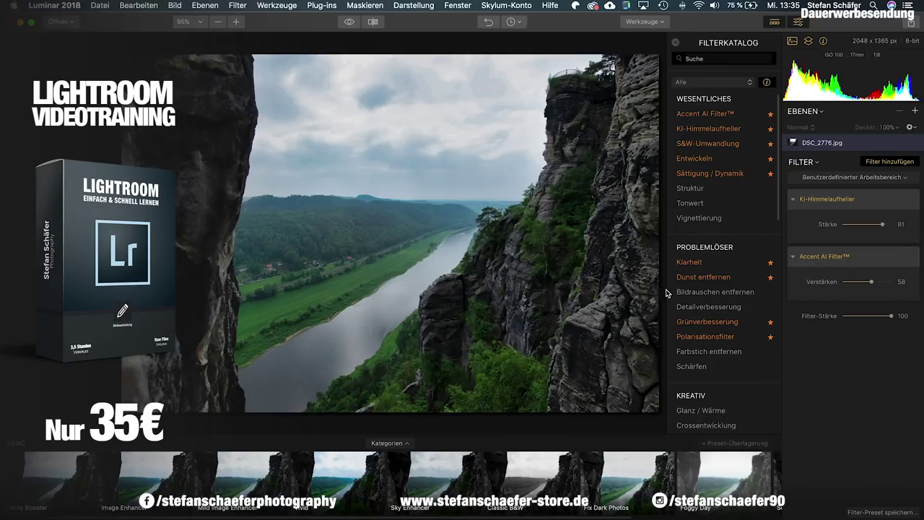
{"action": "mouse_move", "coordinate": [873, 286]}
{"action": "left_mouse_down"}
{"action": "mouse_move", "coordinate": [888, 289]}
{"action": "mouse_move", "coordinate": [881, 288]}
{"action": "left_mouse_up"}
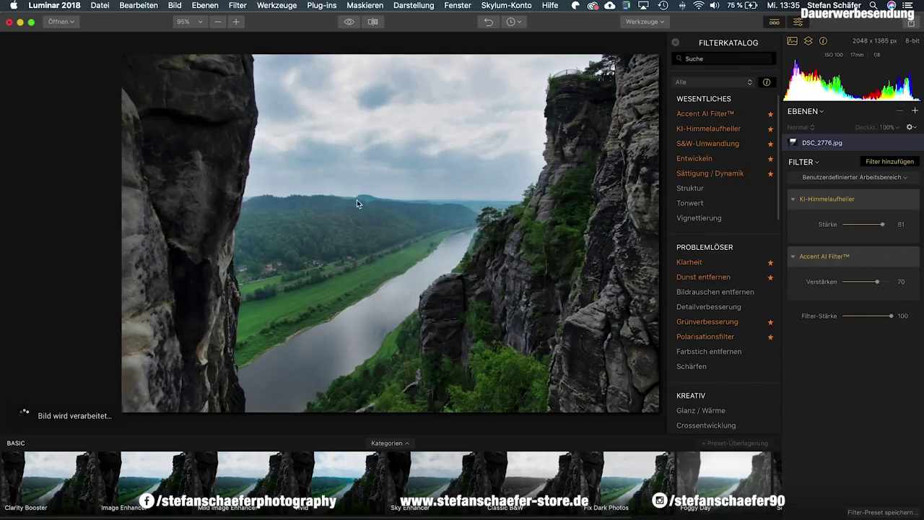
{"action": "mouse_move", "coordinate": [707, 321]}
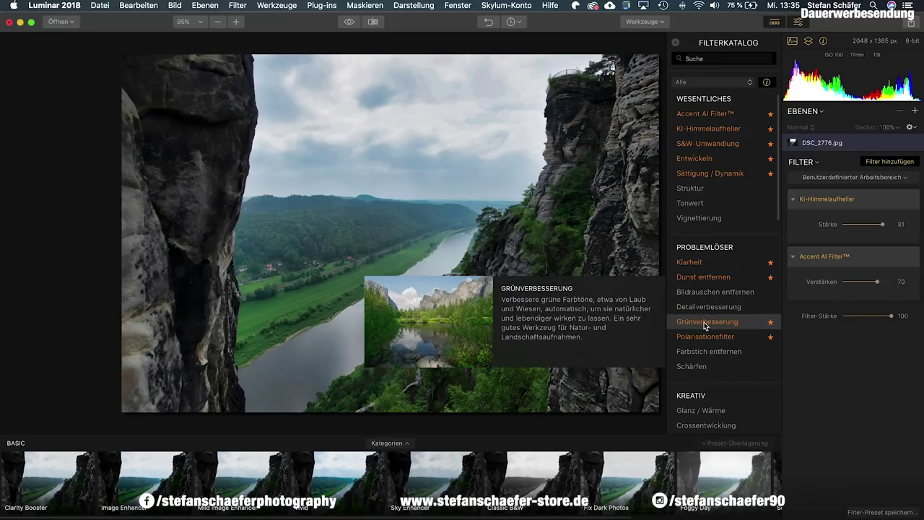
{"action": "left_click", "coordinate": [706, 322]}
{"action": "mouse_move", "coordinate": [843, 338]}
{"action": "left_mouse_down"}
{"action": "mouse_move", "coordinate": [872, 338]}
{"action": "mouse_move", "coordinate": [845, 354]}
{"action": "mouse_move", "coordinate": [854, 341]}
{"action": "left_mouse_up"}
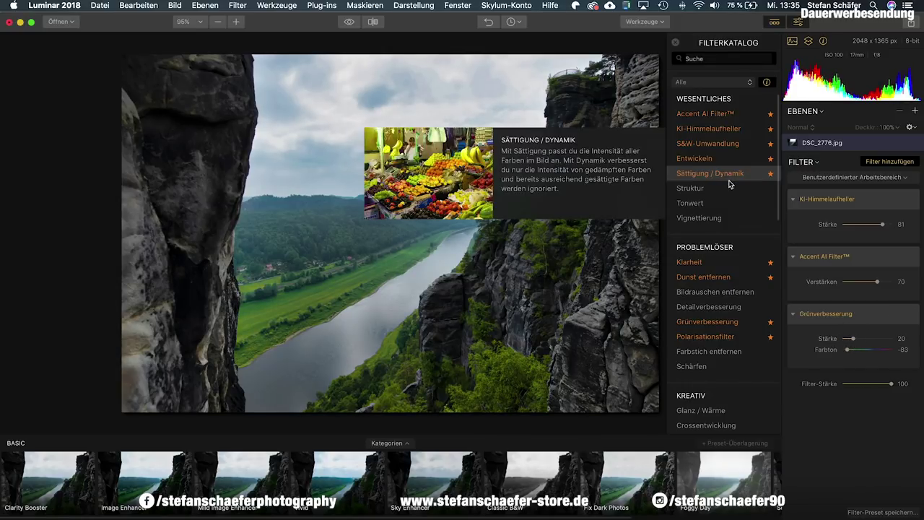
{"action": "left_click", "coordinate": [347, 23]}
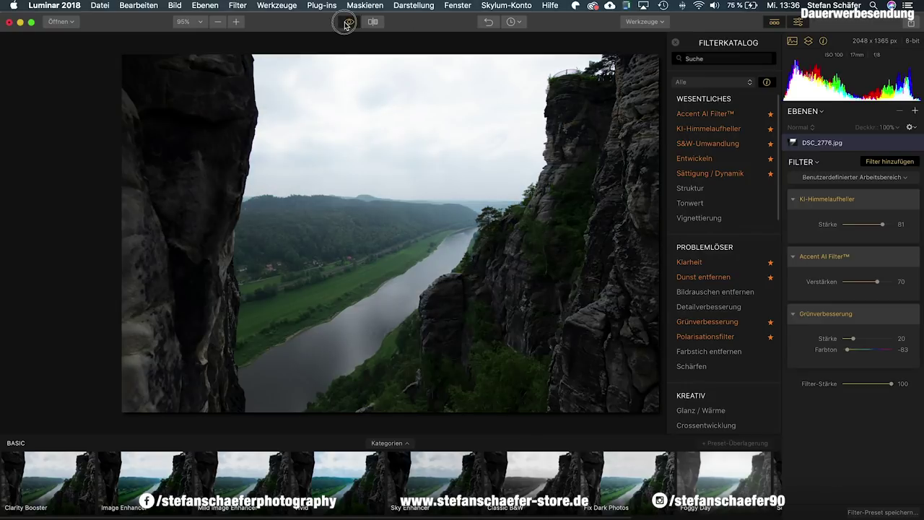
{"action": "left_click", "coordinate": [348, 23]}
{"action": "left_click", "coordinate": [347, 23]}
{"action": "left_click", "coordinate": [348, 23]}
{"action": "left_click", "coordinate": [348, 24]}
{"action": "left_click", "coordinate": [347, 23]}
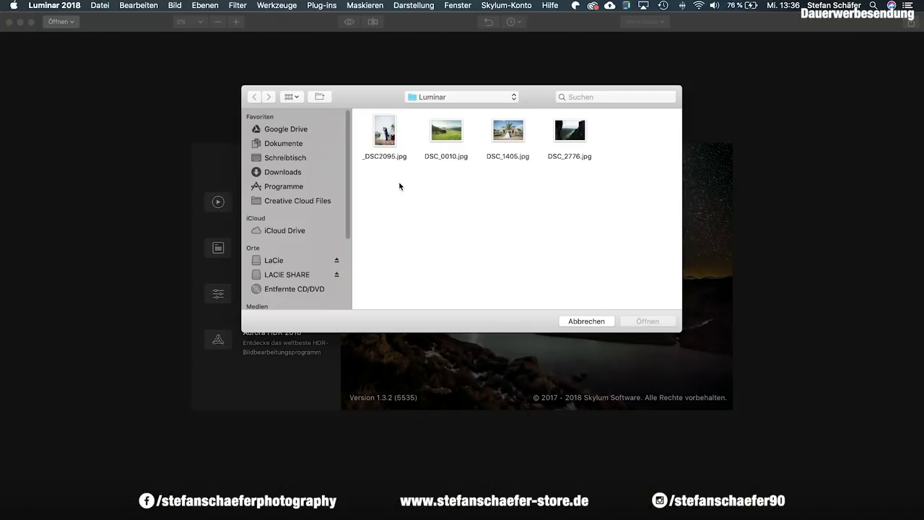
Open the wedding-kiss photo _DSC2095.jpg and clear its filter workspace
{"action": "double_click", "coordinate": [385, 134]}
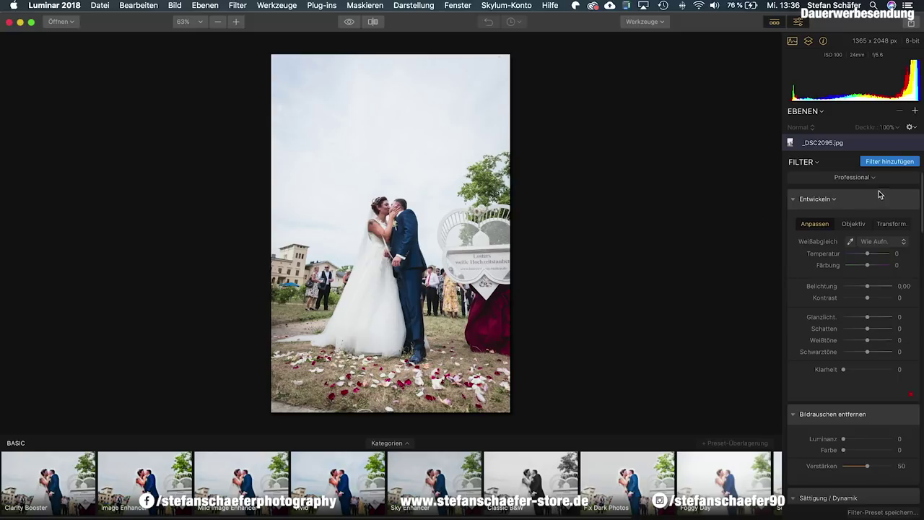
{"action": "left_click", "coordinate": [858, 177]}
{"action": "left_click", "coordinate": [849, 190]}
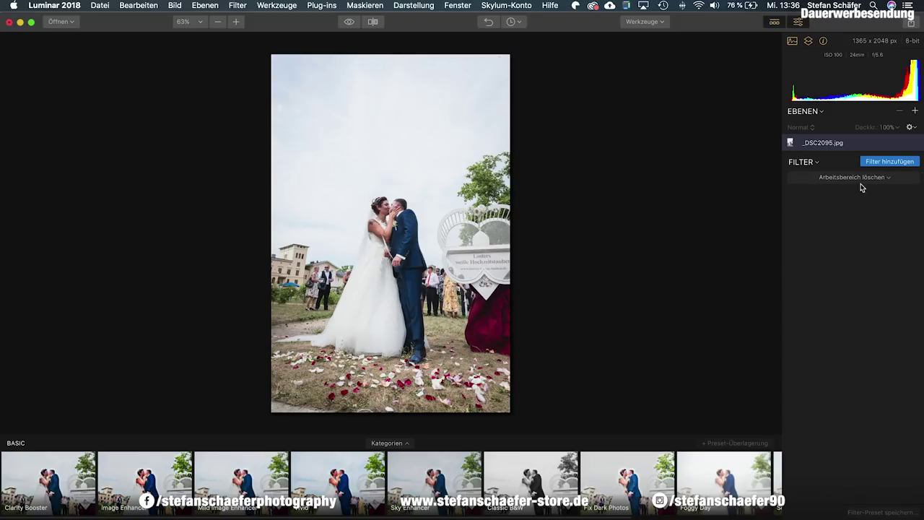
Add the KI-Himmelaufheller filter and settle its Stärke at 57
{"action": "left_click", "coordinate": [865, 163]}
{"action": "left_click", "coordinate": [722, 129]}
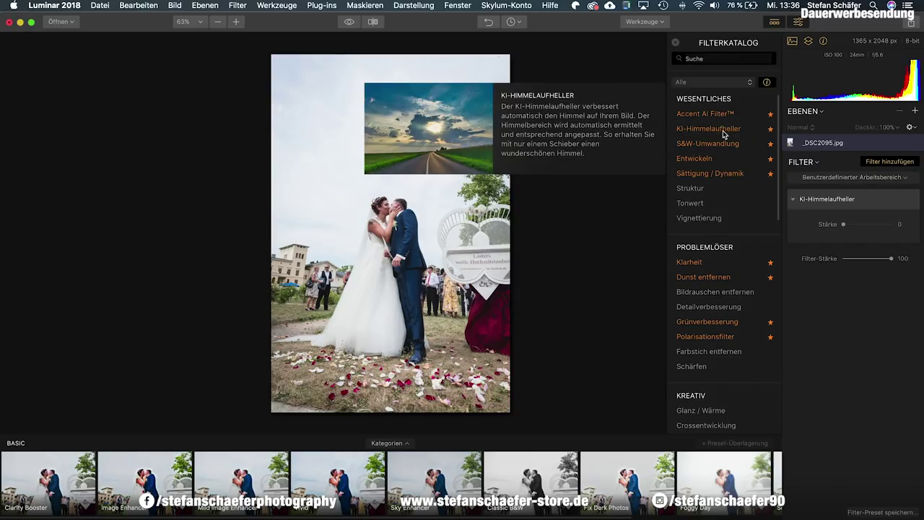
{"action": "mouse_move", "coordinate": [844, 225]}
{"action": "left_mouse_down"}
{"action": "mouse_move", "coordinate": [908, 218]}
{"action": "mouse_move", "coordinate": [893, 210]}
{"action": "mouse_move", "coordinate": [874, 221]}
{"action": "left_mouse_up"}
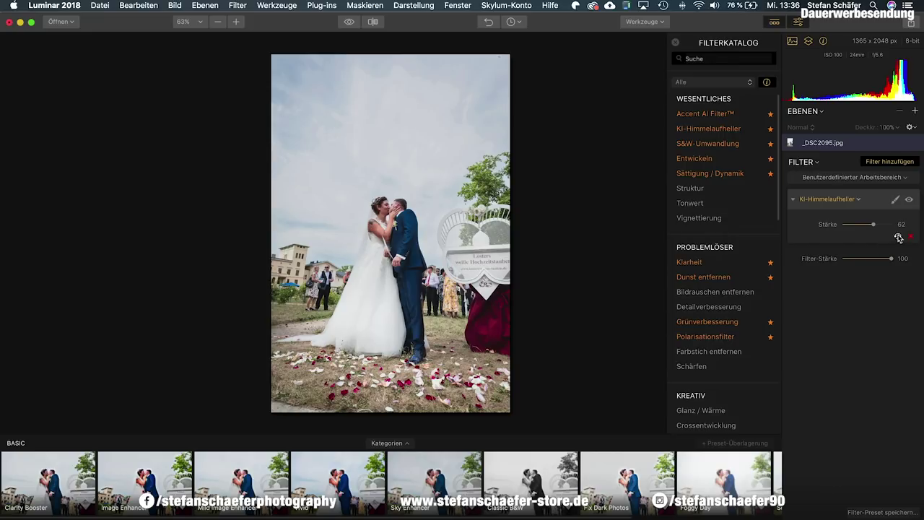
{"action": "mouse_move", "coordinate": [873, 226]}
{"action": "left_mouse_down"}
{"action": "mouse_move", "coordinate": [853, 223]}
{"action": "mouse_move", "coordinate": [886, 222]}
{"action": "mouse_move", "coordinate": [852, 222]}
{"action": "mouse_move", "coordinate": [893, 220]}
{"action": "mouse_move", "coordinate": [848, 222]}
{"action": "mouse_move", "coordinate": [871, 225]}
{"action": "left_mouse_up"}
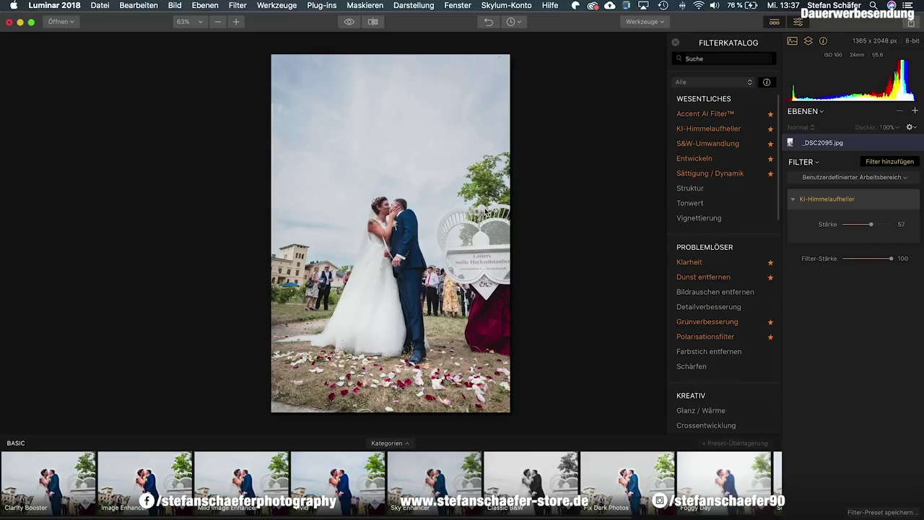
{"action": "mouse_move", "coordinate": [852, 216]}
{"action": "left_click_drag", "start_coordinate": [872, 227], "coordinate": [869, 228]}
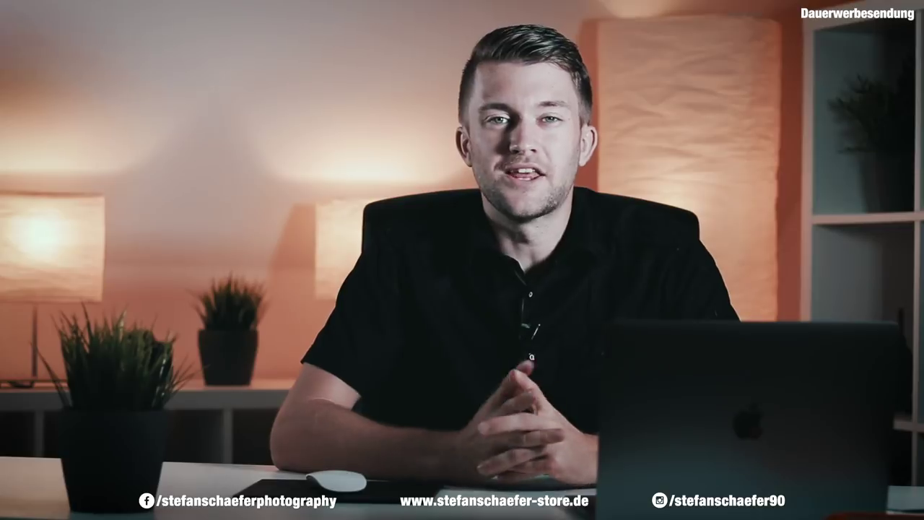